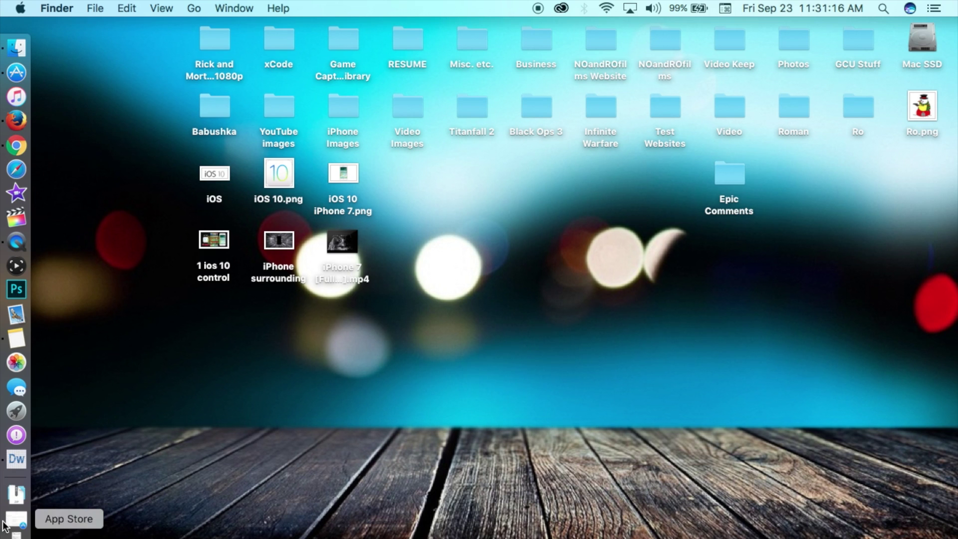
Reposition the Pages Info window showing 428.6 MB, then minimize it
{"action": "left_click_drag", "start_coordinate": [465, 25], "coordinate": [513, 10]}
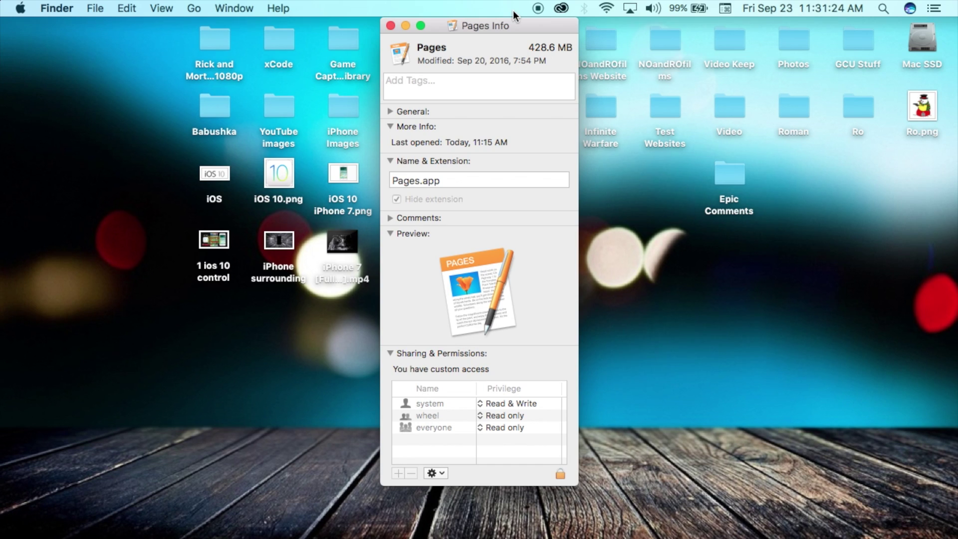
{"action": "left_click_drag", "start_coordinate": [513, 10], "coordinate": [506, 26]}
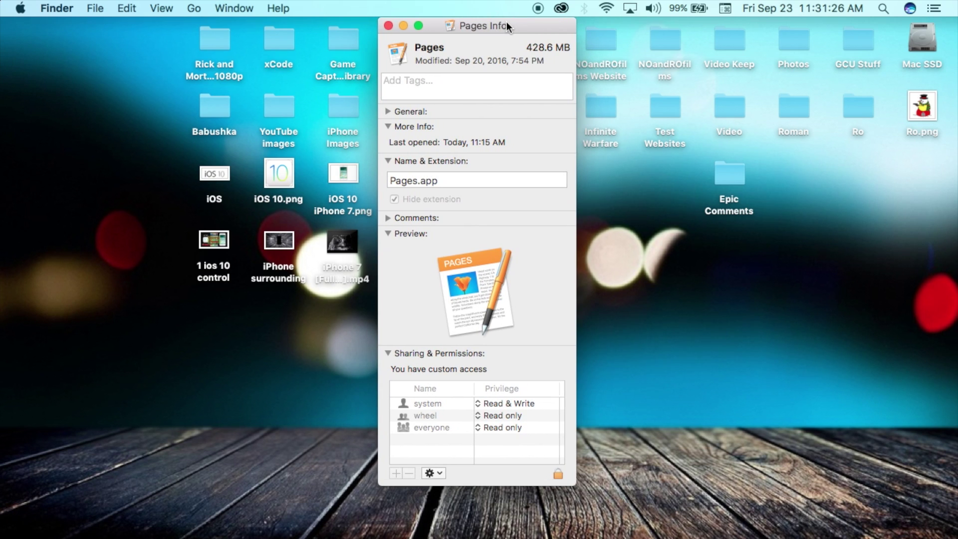
{"action": "left_click", "coordinate": [405, 26]}
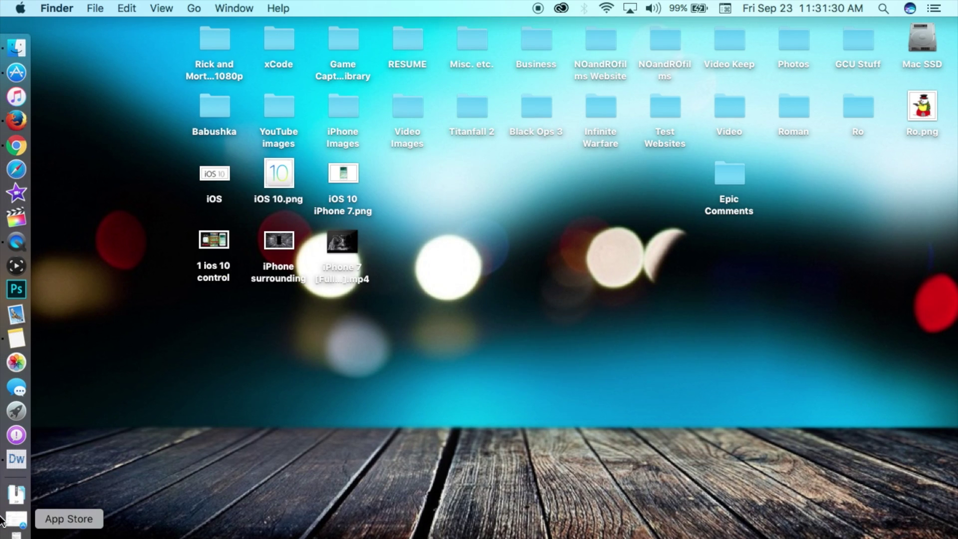
Open App Store and go from Top Charts to the Updates list showing Pages 6.0
{"action": "left_click", "coordinate": [16, 72]}
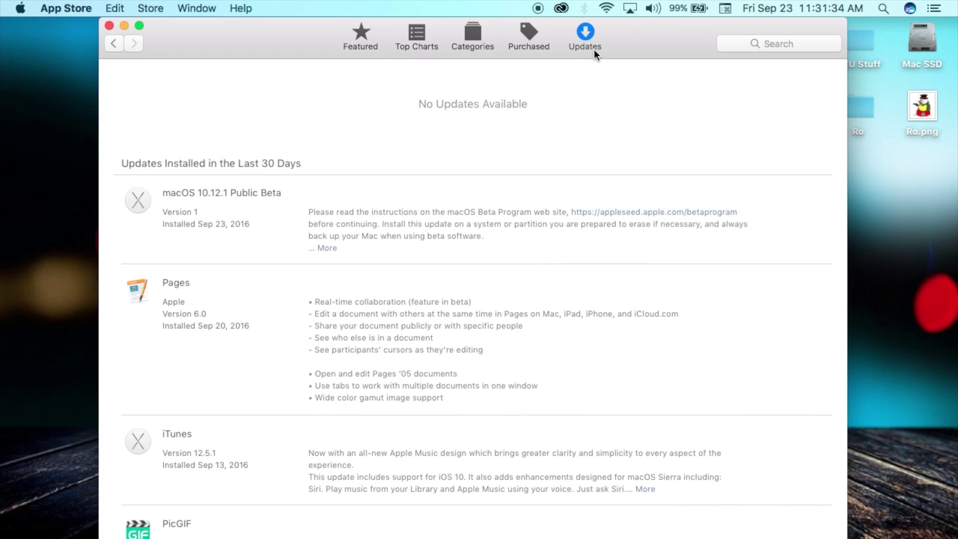
{"action": "left_click", "coordinate": [436, 35]}
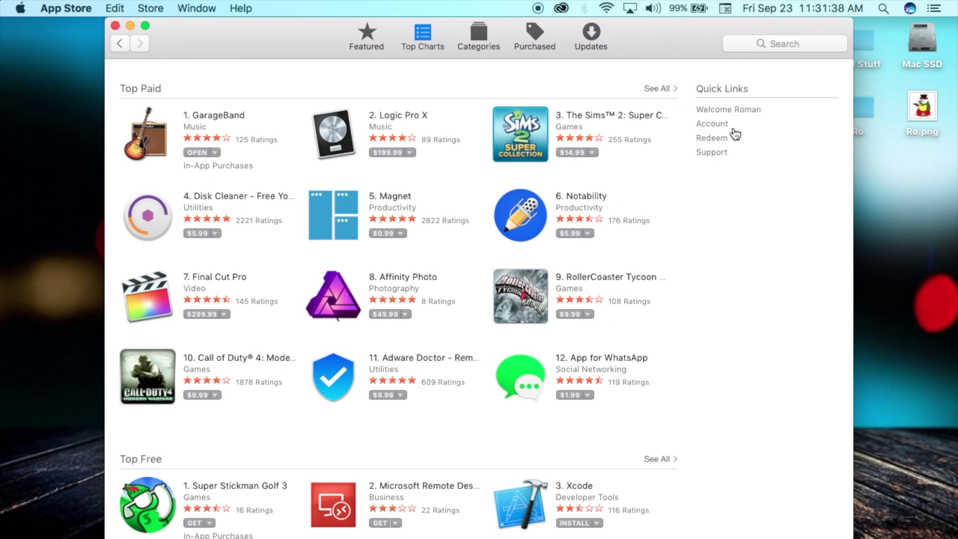
{"action": "left_click", "coordinate": [592, 30]}
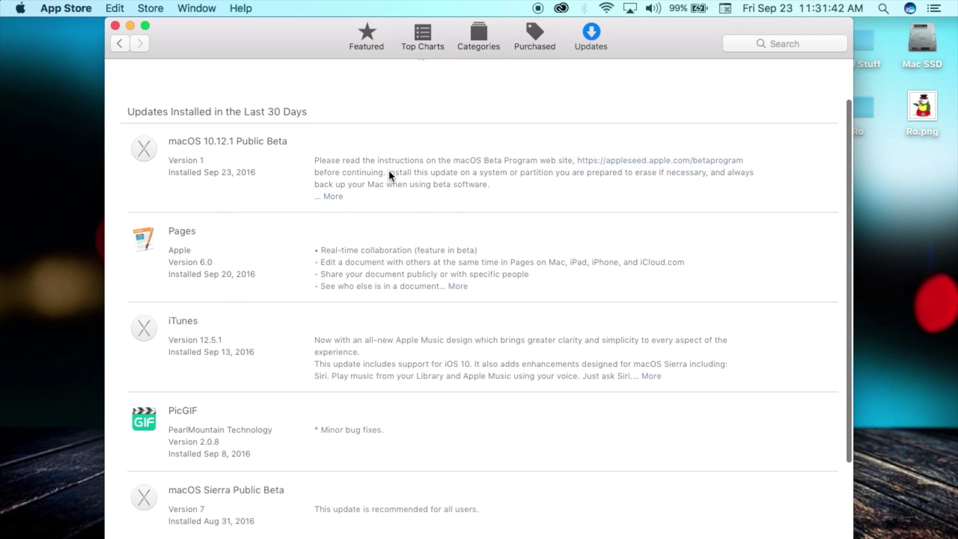
{"action": "scroll", "coordinate": [388, 170], "scroll_direction": "down", "scroll_amount": 3}
{"action": "scroll", "coordinate": [298, 174], "scroll_direction": "down", "scroll_amount": 1}
{"action": "scroll", "coordinate": [297, 179], "scroll_direction": "down", "scroll_amount": 1}
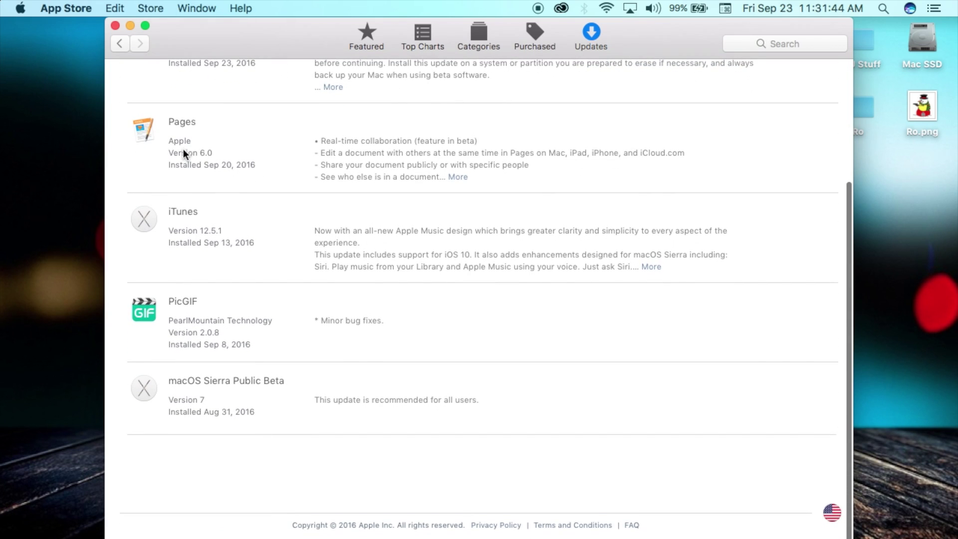
{"action": "left_click", "coordinate": [458, 177]}
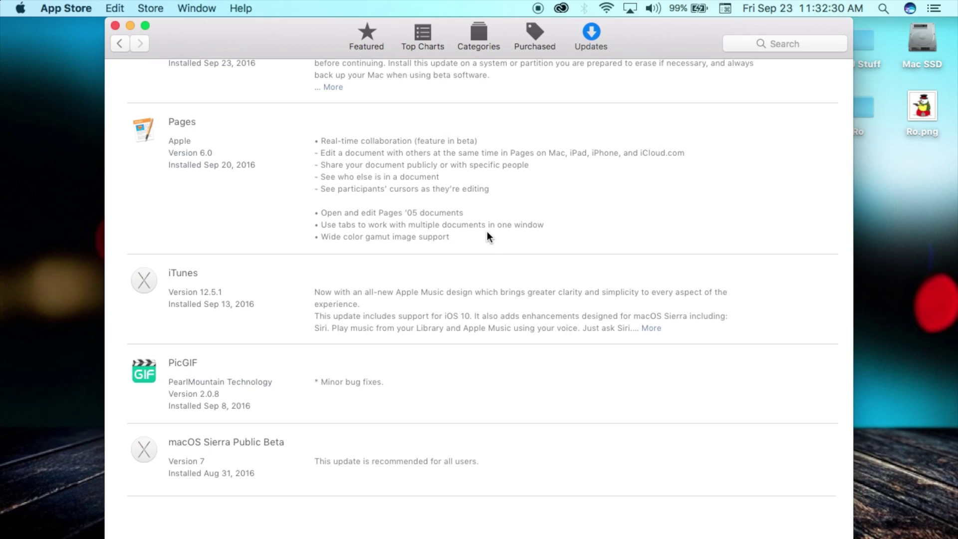
{"action": "mouse_move", "coordinate": [17, 478]}
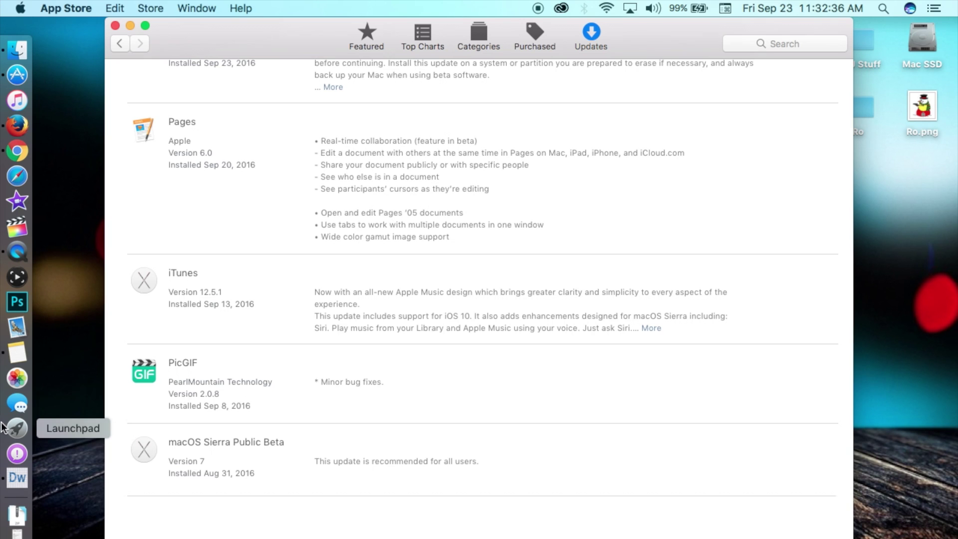
Launch Pages from Launchpad, minimize App Store, and dismiss the What's New intro
{"action": "left_click", "coordinate": [18, 428]}
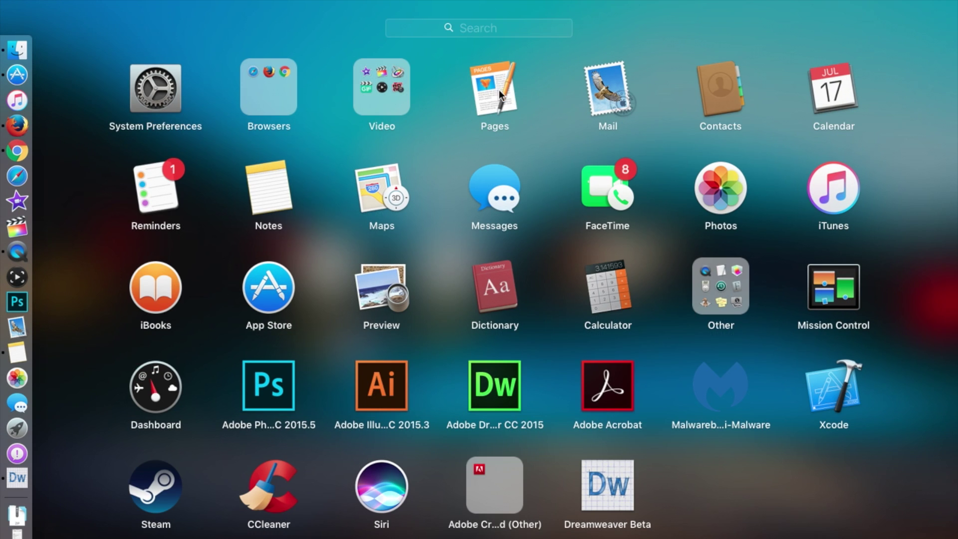
{"action": "left_click", "coordinate": [492, 98]}
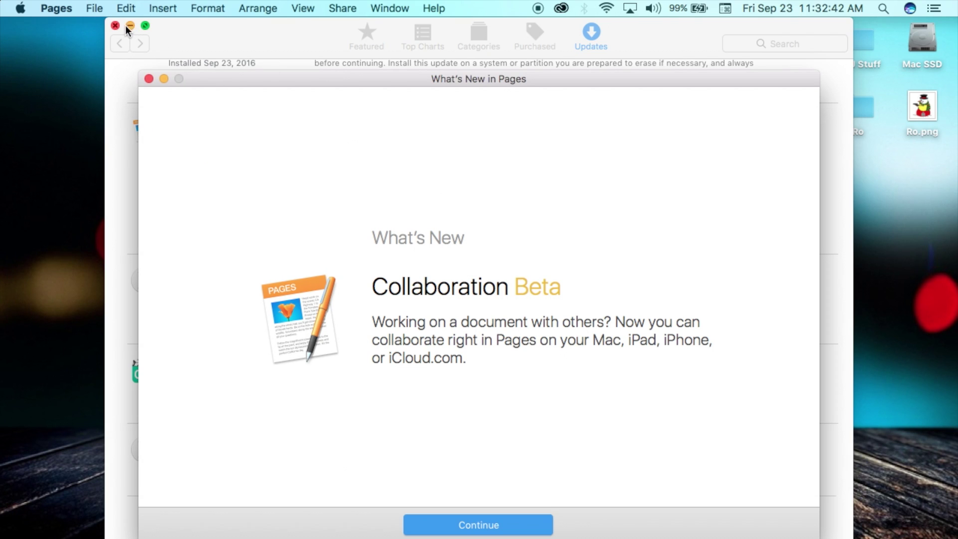
{"action": "left_click", "coordinate": [130, 28]}
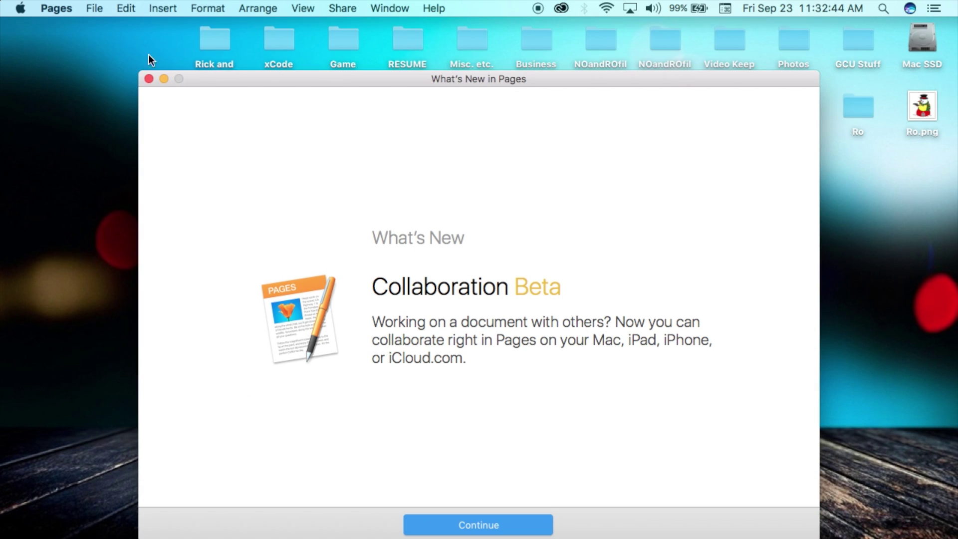
{"action": "left_click_drag", "start_coordinate": [509, 81], "coordinate": [513, 55]}
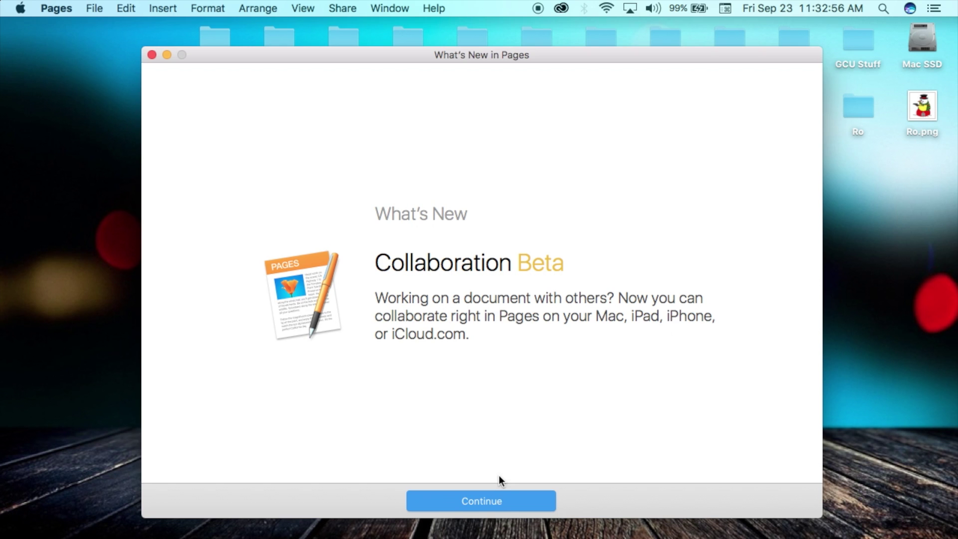
{"action": "left_click", "coordinate": [486, 504]}
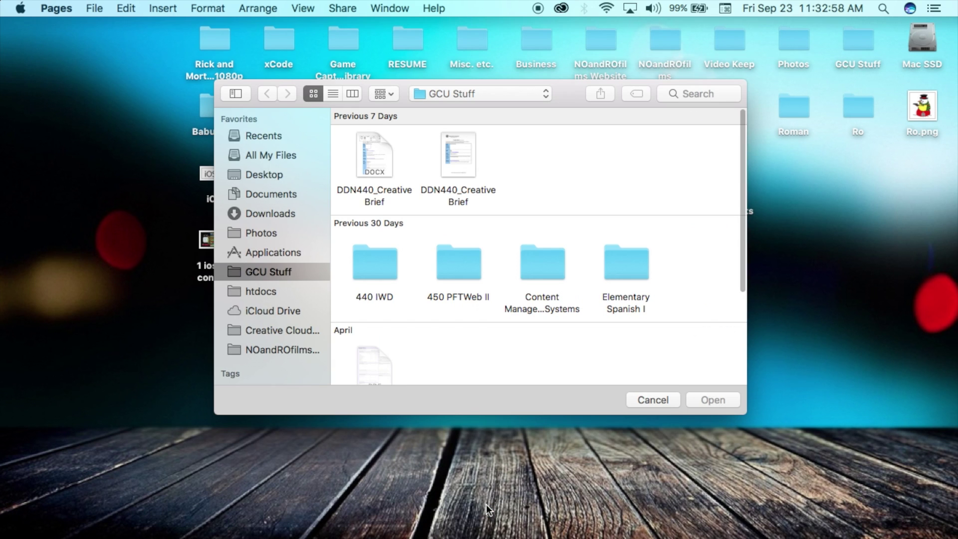
{"action": "left_click_drag", "start_coordinate": [556, 100], "coordinate": [561, 120]}
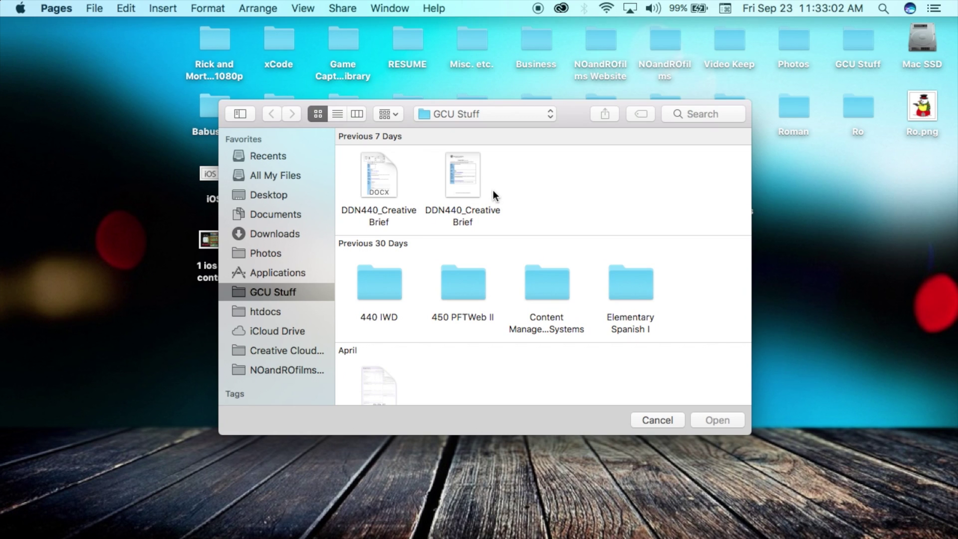
Cancel the Open dialog and create an Untitled document from the Blank template
{"action": "left_click", "coordinate": [677, 421]}
{"action": "left_click", "coordinate": [94, 9]}
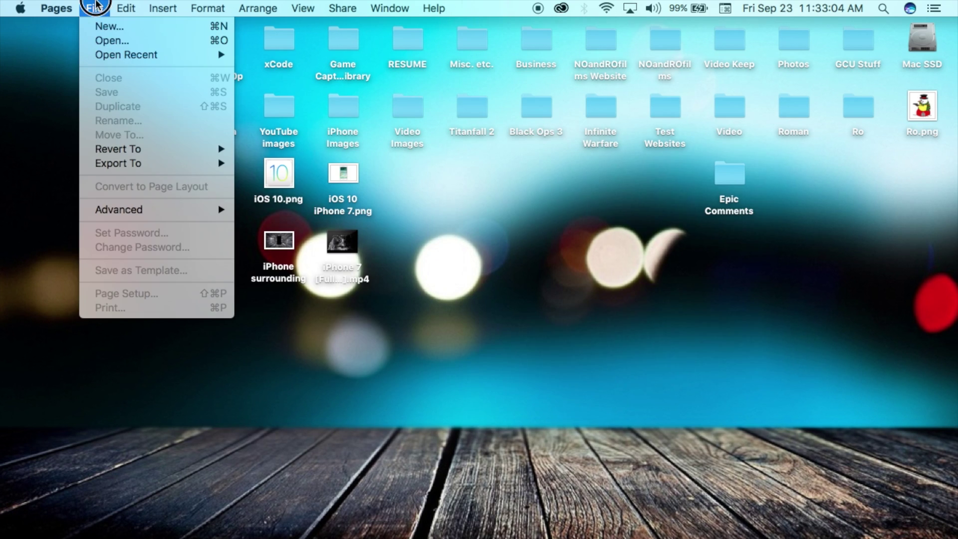
{"action": "left_click", "coordinate": [98, 27]}
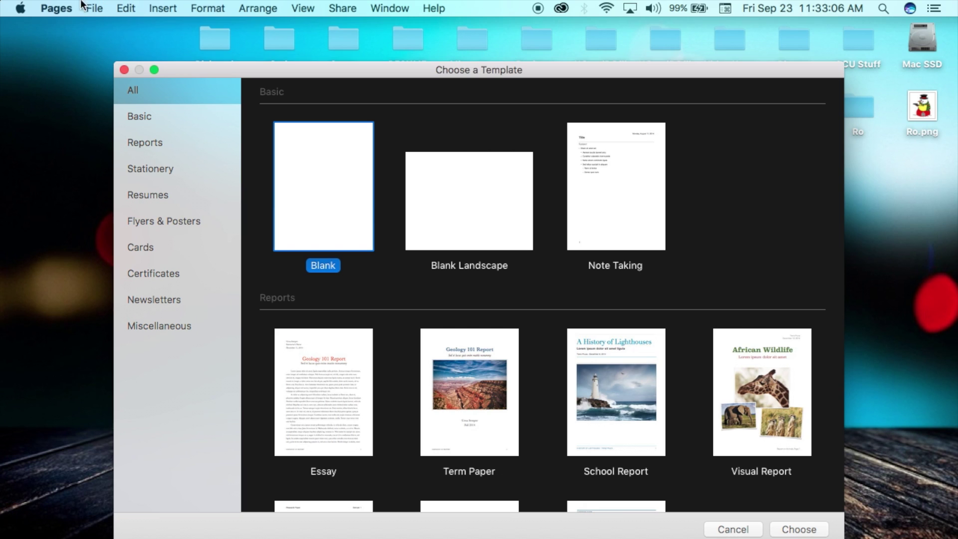
{"action": "double_click", "coordinate": [322, 171]}
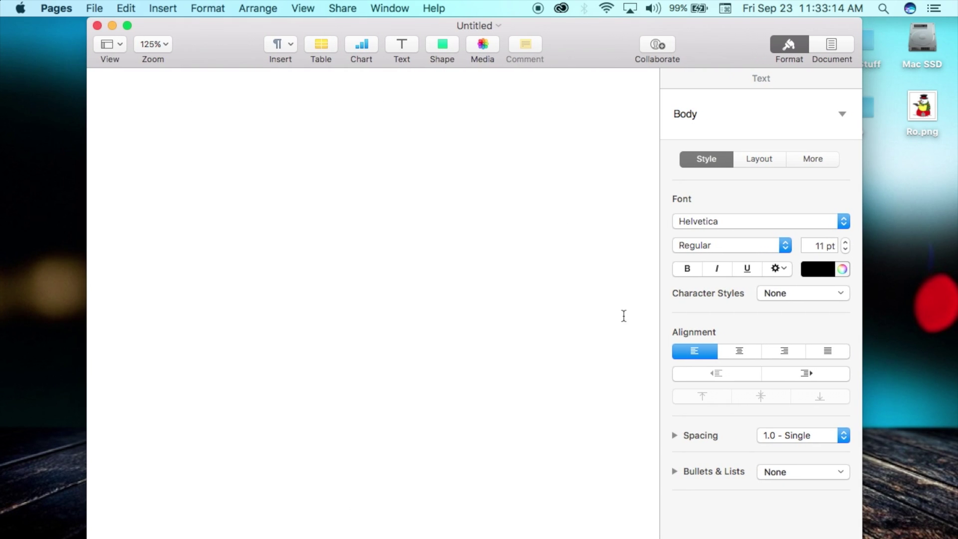
{"action": "scroll", "coordinate": [580, 364], "scroll_direction": "up", "scroll_amount": 3}
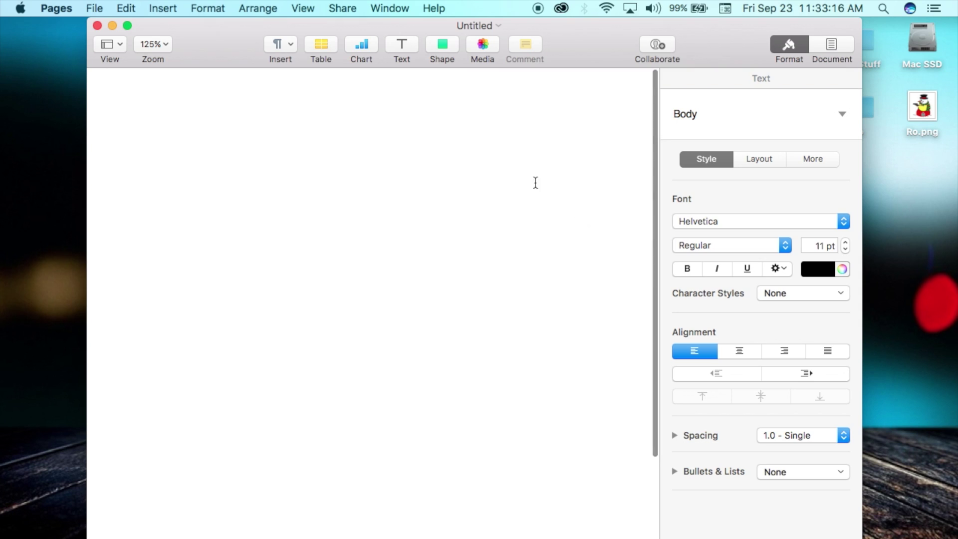
{"action": "scroll", "coordinate": [423, 240], "scroll_direction": "up", "scroll_amount": 2}
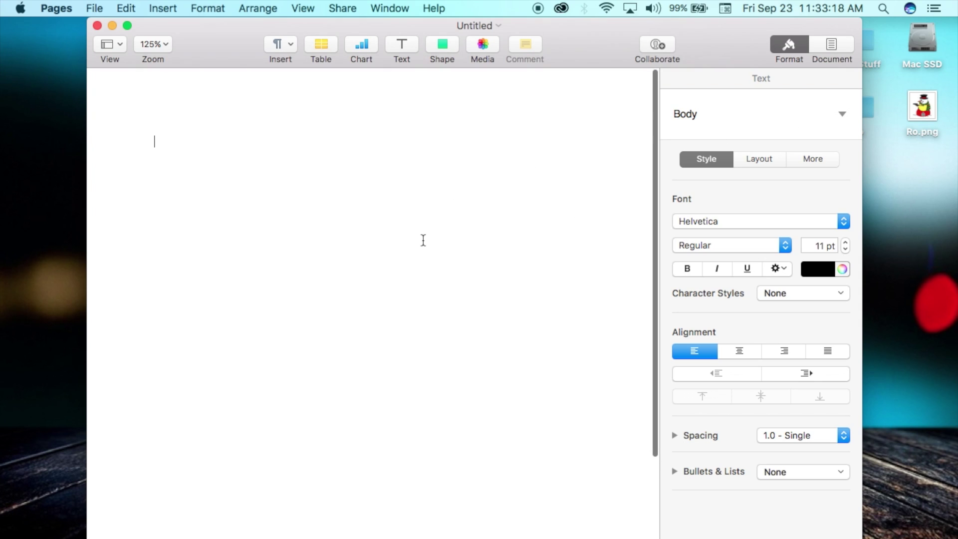
{"action": "type", "text": "dhdkfjaskld"}
Delete the stray typed characters and check the Document and Format inspectors
{"action": "key", "text": "BackSpace"}
{"action": "key", "text": "BackSpace"}
{"action": "key", "text": "BackSpace"}
{"action": "key", "text": "BackSpace"}
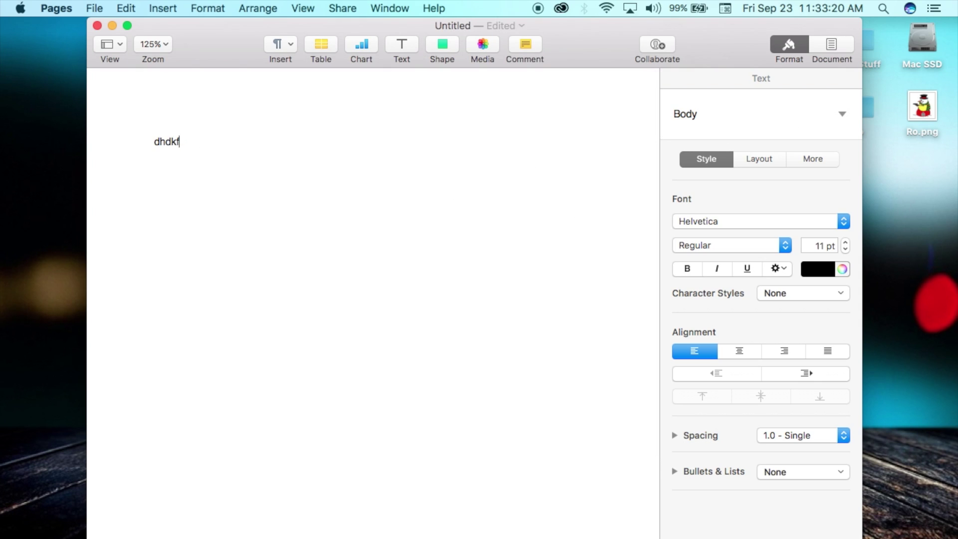
{"action": "key", "text": "BackSpace"}
{"action": "key", "text": "BackSpace"}
{"action": "key", "text": "BackSpace"}
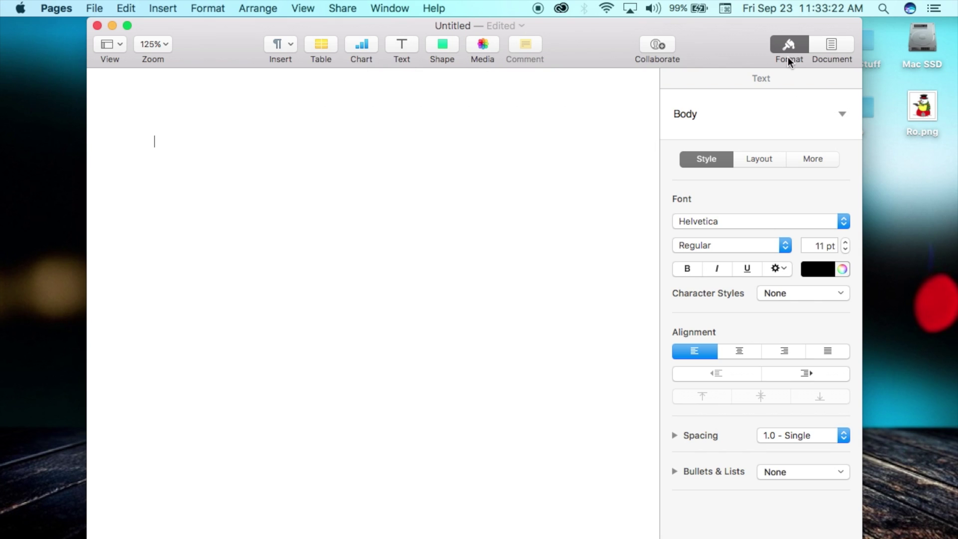
{"action": "left_click", "coordinate": [839, 45]}
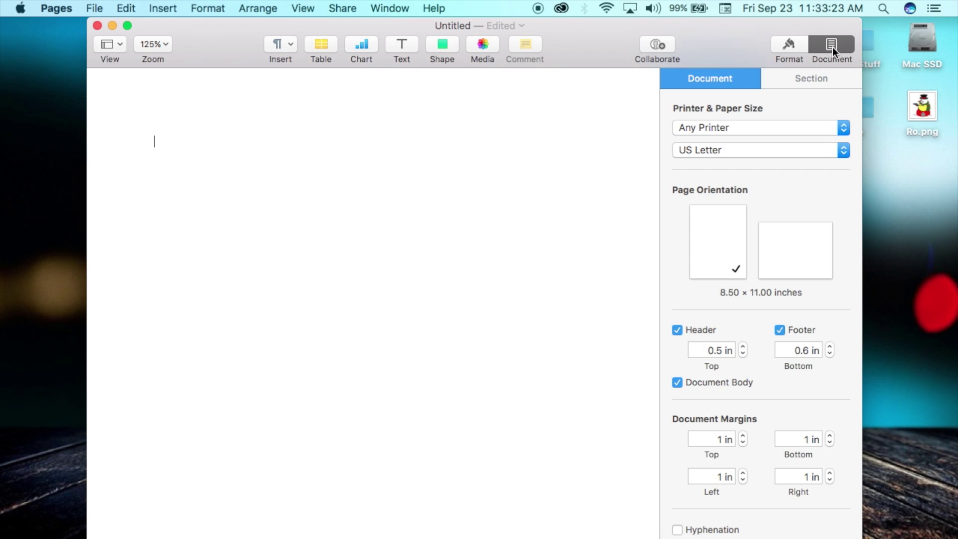
{"action": "left_click", "coordinate": [793, 47]}
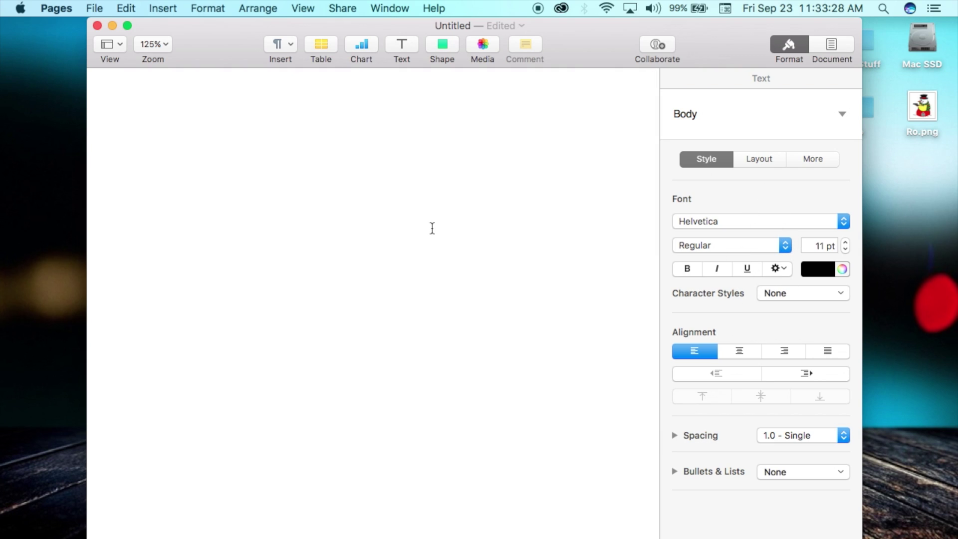
Start Collaborate, pass the Collaboration Beta intro, and accept the iCloud Drive setup prompt
{"action": "left_click", "coordinate": [656, 44]}
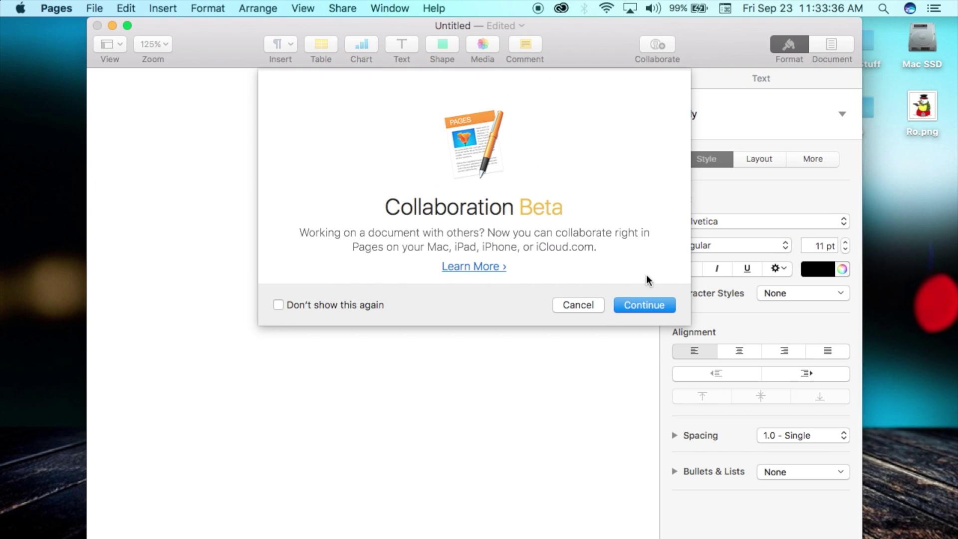
{"action": "left_click", "coordinate": [669, 307]}
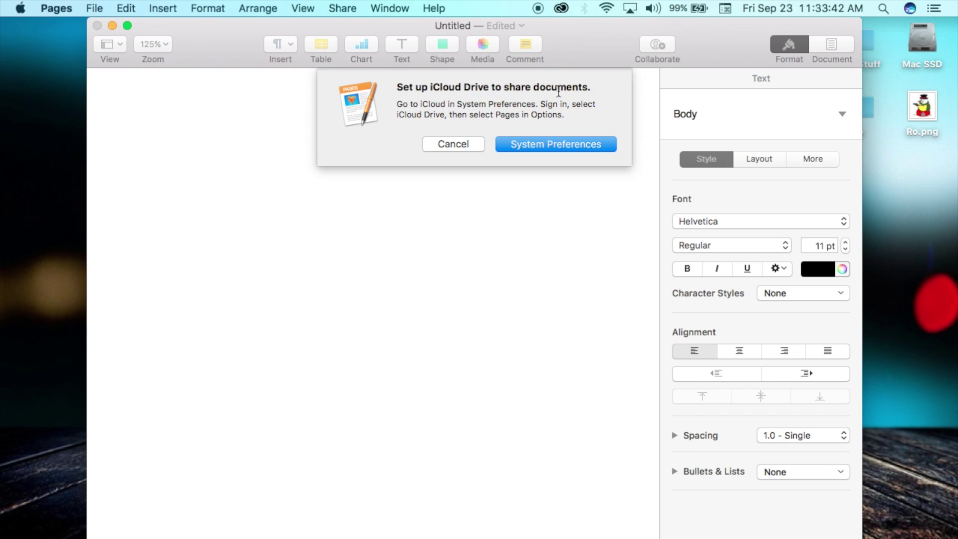
{"action": "left_click", "coordinate": [540, 144]}
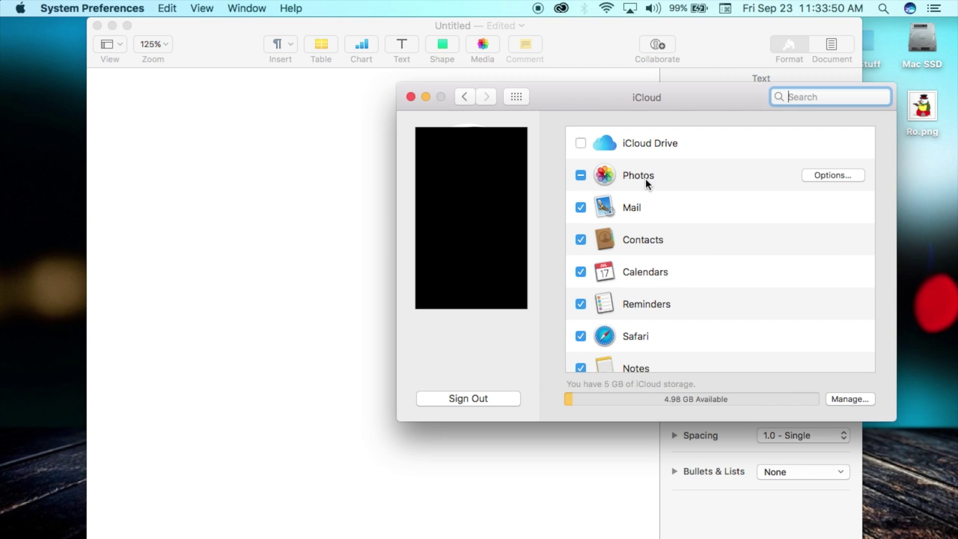
{"action": "scroll", "coordinate": [704, 277], "scroll_direction": "down", "scroll_amount": 3}
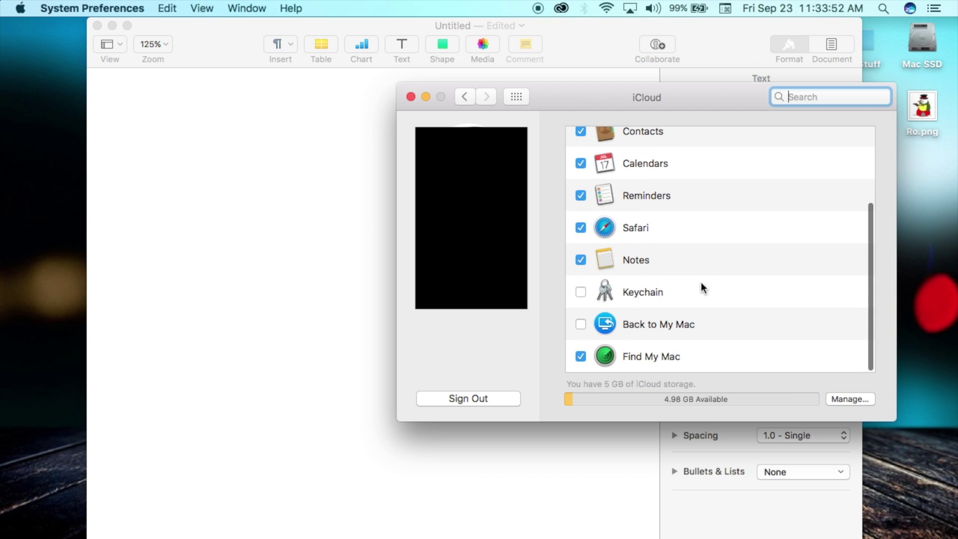
{"action": "scroll", "coordinate": [696, 283], "scroll_direction": "up", "scroll_amount": 3}
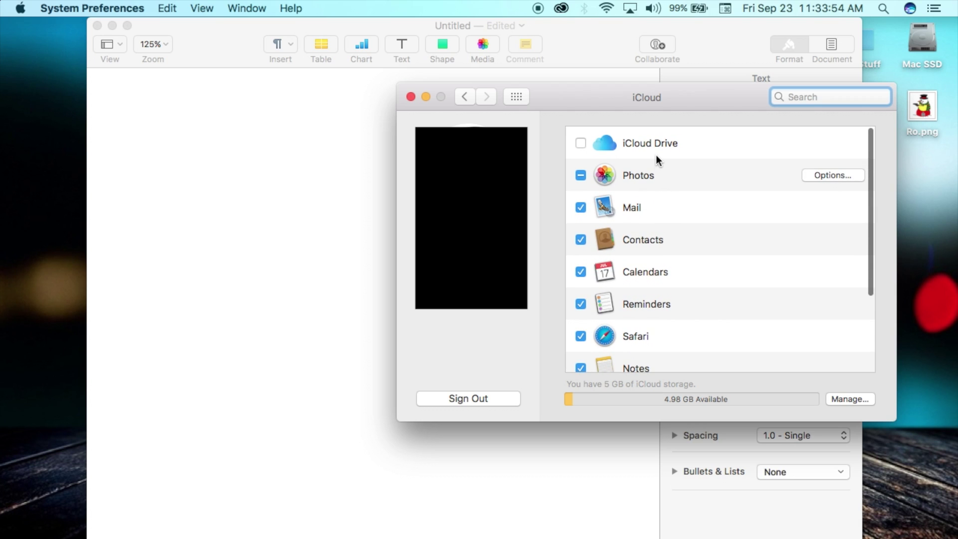
Enable iCloud Drive, confirm Pages in its Documents options, and close the iCloud pane
{"action": "left_click", "coordinate": [583, 142]}
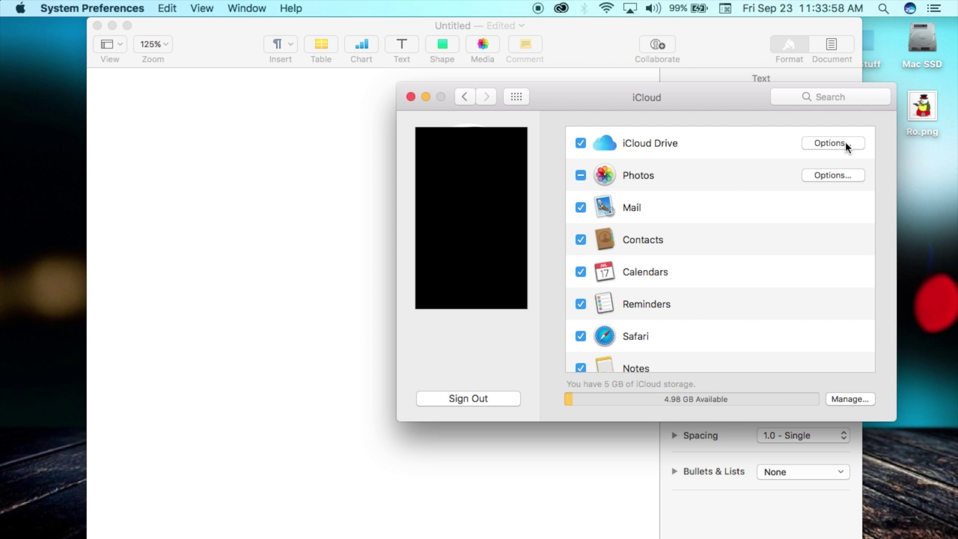
{"action": "left_click", "coordinate": [830, 142]}
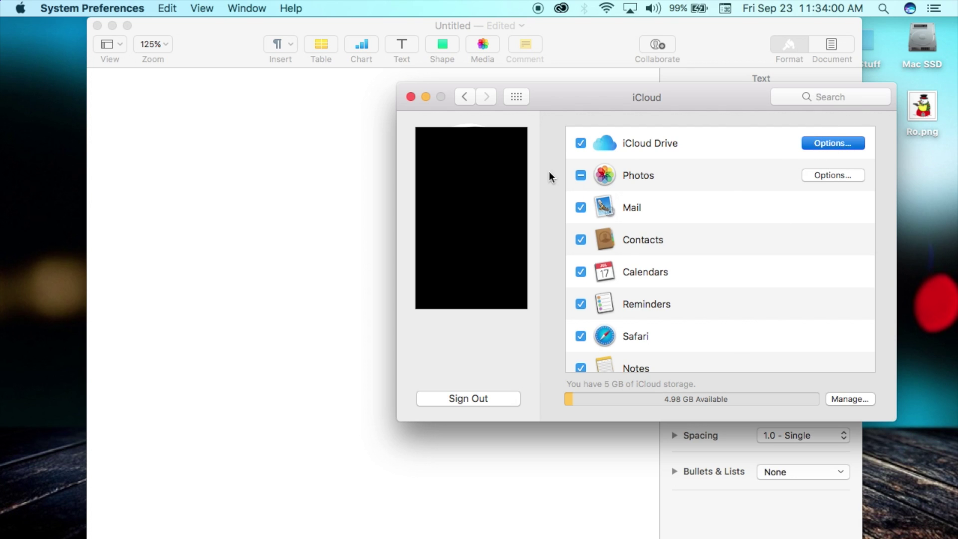
{"action": "scroll", "coordinate": [543, 255], "scroll_direction": "down", "scroll_amount": 2}
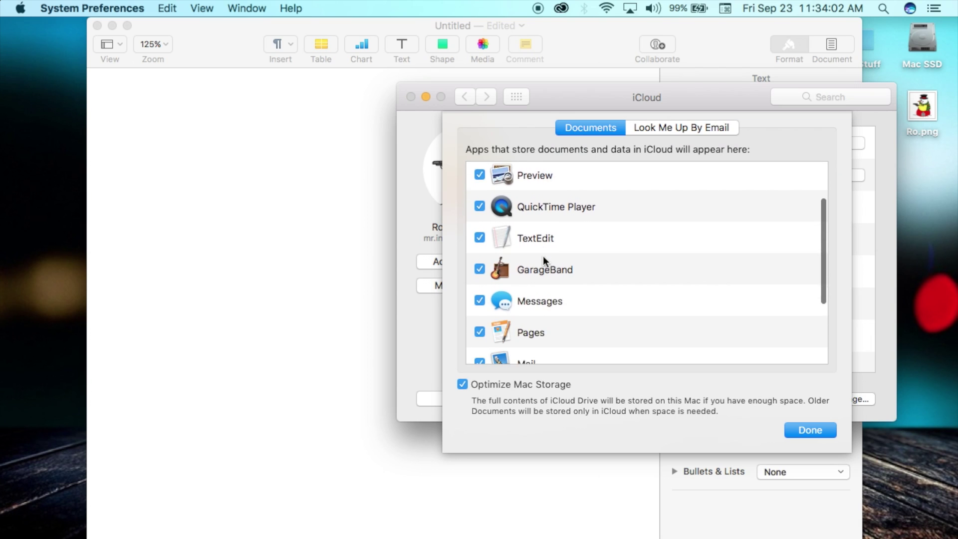
{"action": "scroll", "coordinate": [543, 255], "scroll_direction": "down", "scroll_amount": 2}
{"action": "scroll", "coordinate": [543, 255], "scroll_direction": "down", "scroll_amount": 2}
{"action": "scroll", "coordinate": [542, 255], "scroll_direction": "up", "scroll_amount": 5}
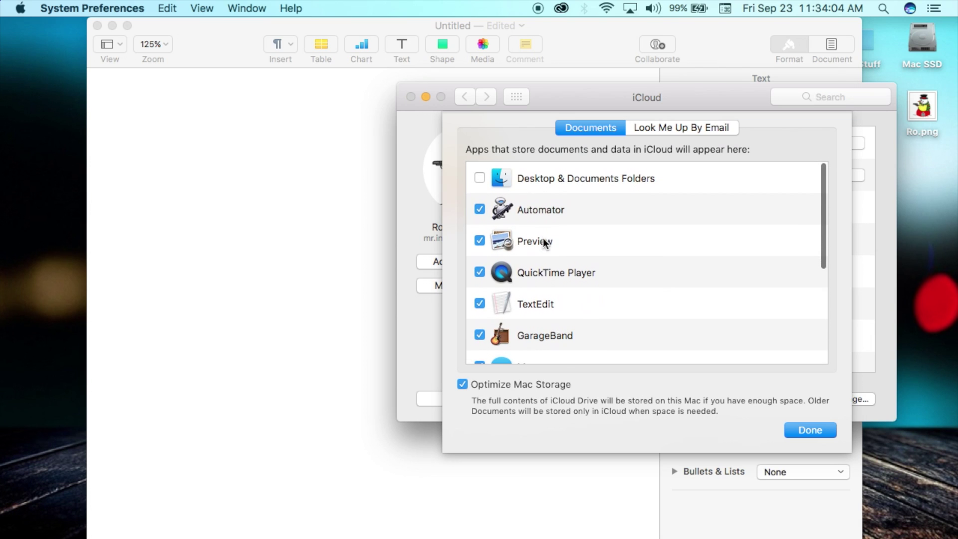
{"action": "scroll", "coordinate": [550, 228], "scroll_direction": "down", "scroll_amount": 1}
{"action": "scroll", "coordinate": [550, 228], "scroll_direction": "up", "scroll_amount": 1}
{"action": "scroll", "coordinate": [550, 228], "scroll_direction": "down", "scroll_amount": 5}
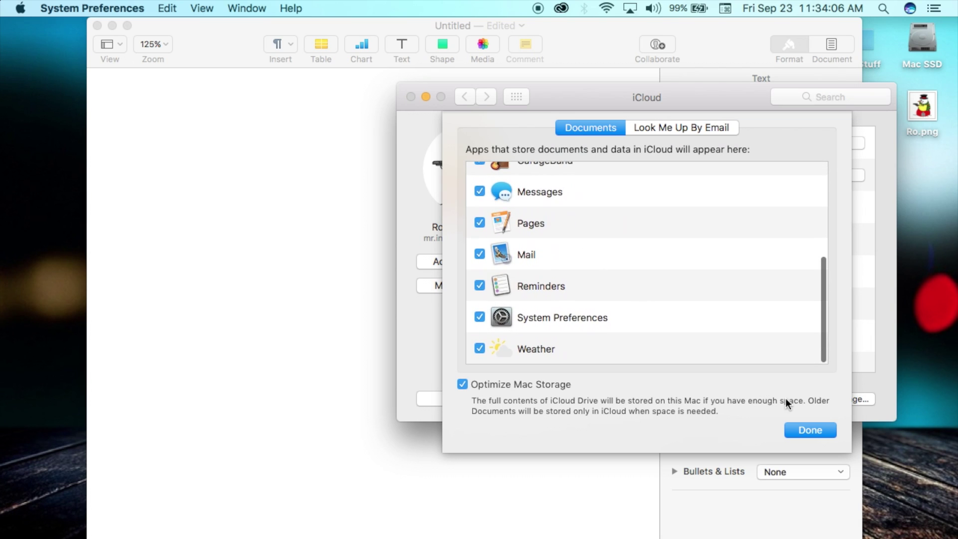
{"action": "left_click", "coordinate": [808, 430]}
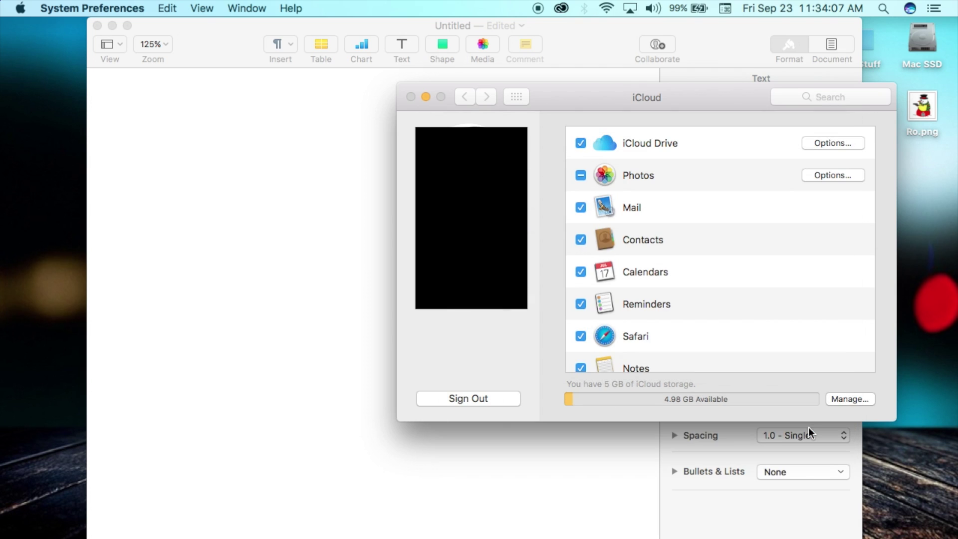
{"action": "left_click", "coordinate": [410, 96]}
Reopen Collaborate past the intro and expand Share Options
{"action": "left_click", "coordinate": [663, 50]}
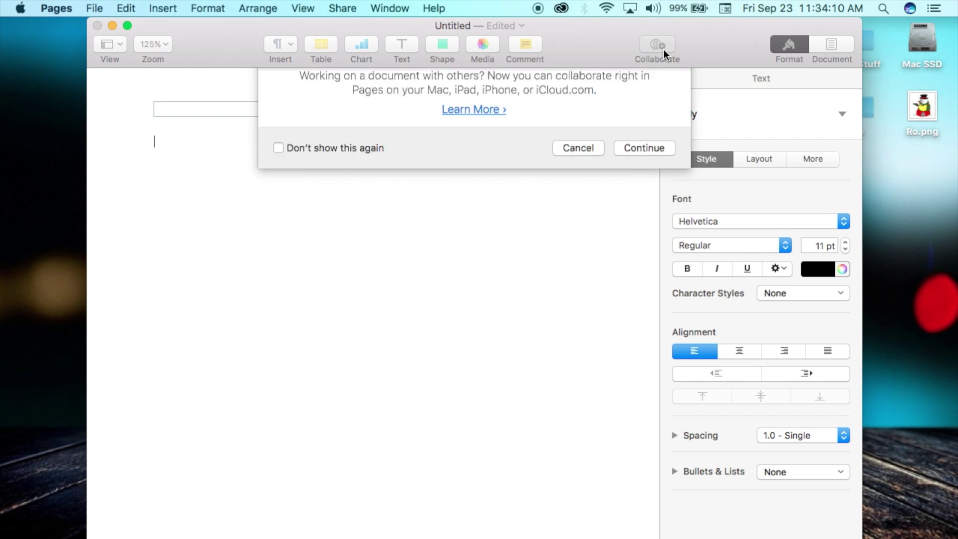
{"action": "left_click", "coordinate": [647, 311]}
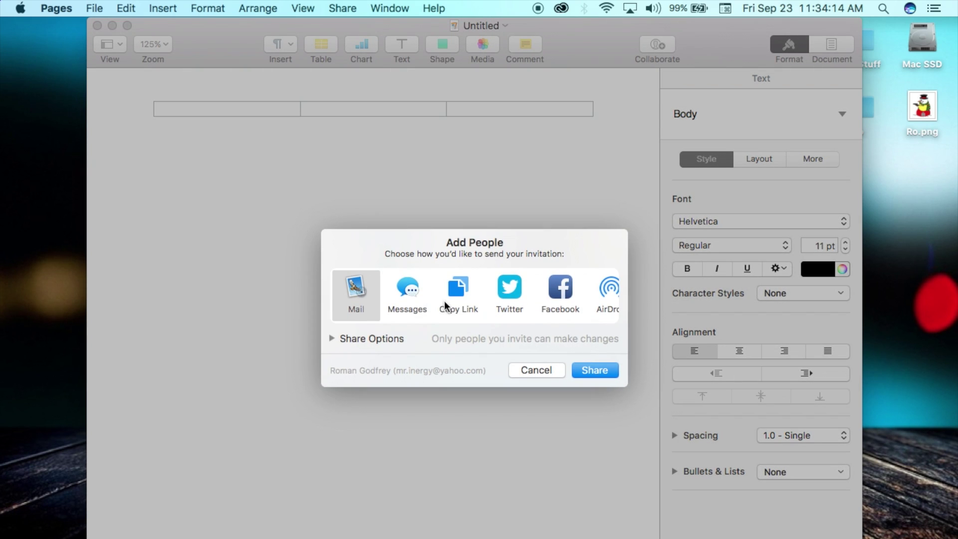
{"action": "scroll", "coordinate": [444, 301], "scroll_direction": "right", "scroll_amount": 2}
{"action": "scroll", "coordinate": [444, 302], "scroll_direction": "left", "scroll_amount": 2}
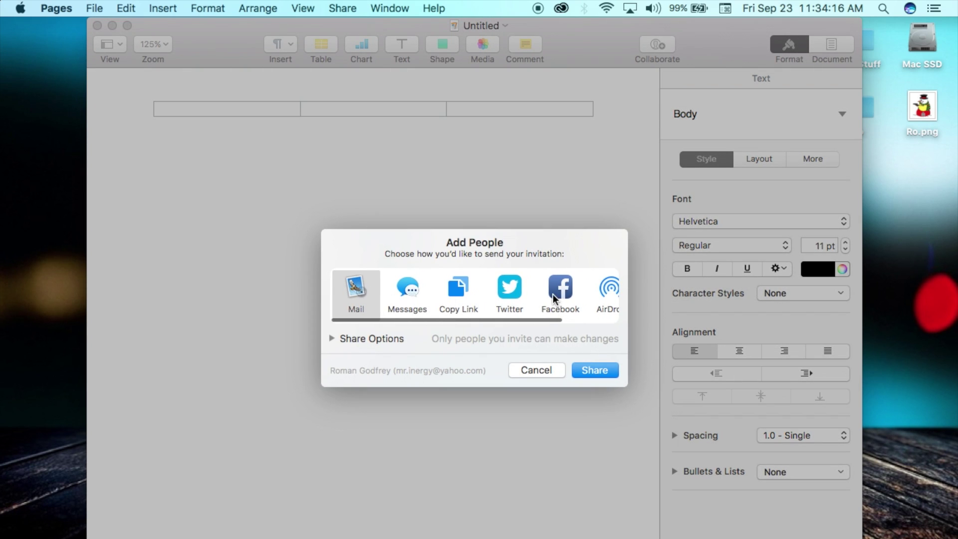
{"action": "scroll", "coordinate": [554, 294], "scroll_direction": "right", "scroll_amount": 2}
{"action": "scroll", "coordinate": [528, 296], "scroll_direction": "left", "scroll_amount": 2}
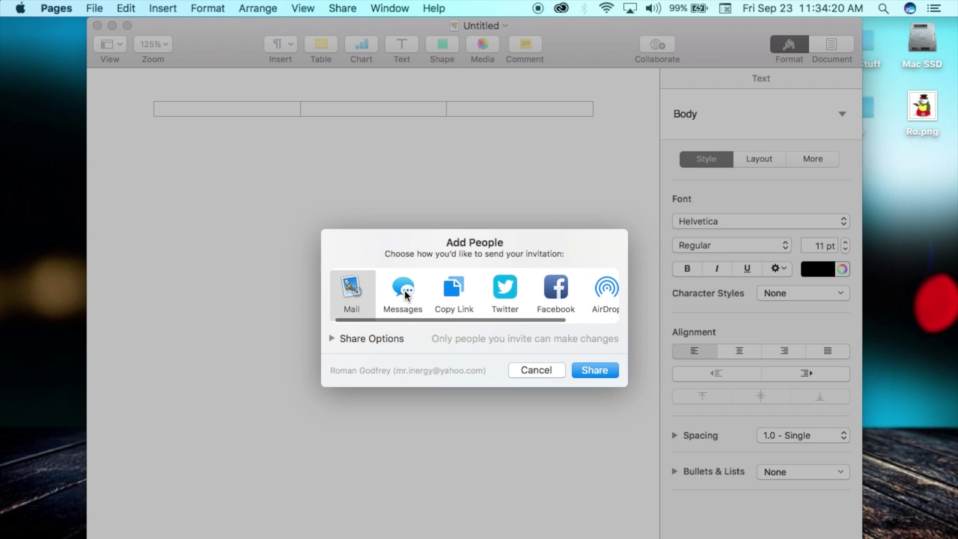
{"action": "scroll", "coordinate": [405, 291], "scroll_direction": "right", "scroll_amount": 2}
{"action": "scroll", "coordinate": [437, 291], "scroll_direction": "right", "scroll_amount": 3}
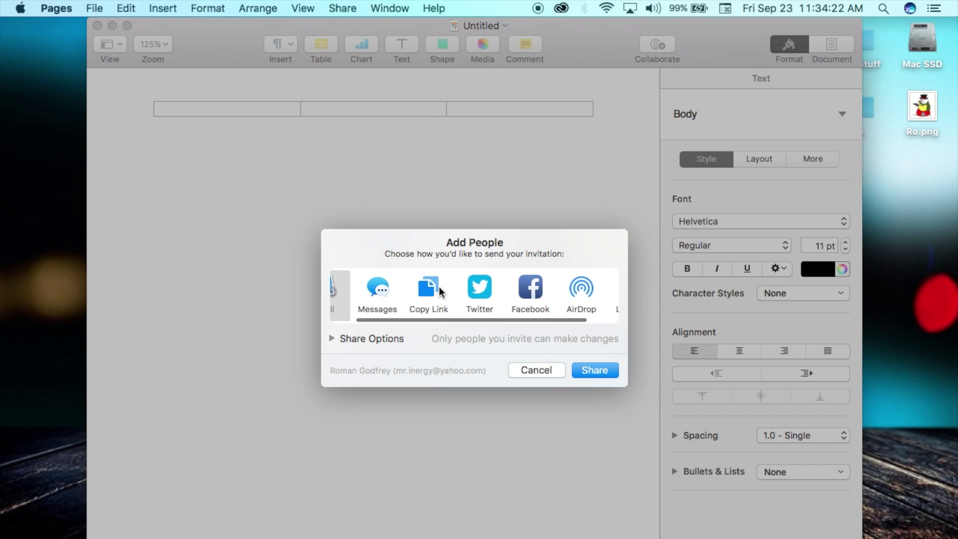
{"action": "scroll", "coordinate": [441, 286], "scroll_direction": "right", "scroll_amount": 3}
{"action": "scroll", "coordinate": [442, 292], "scroll_direction": "left", "scroll_amount": 5}
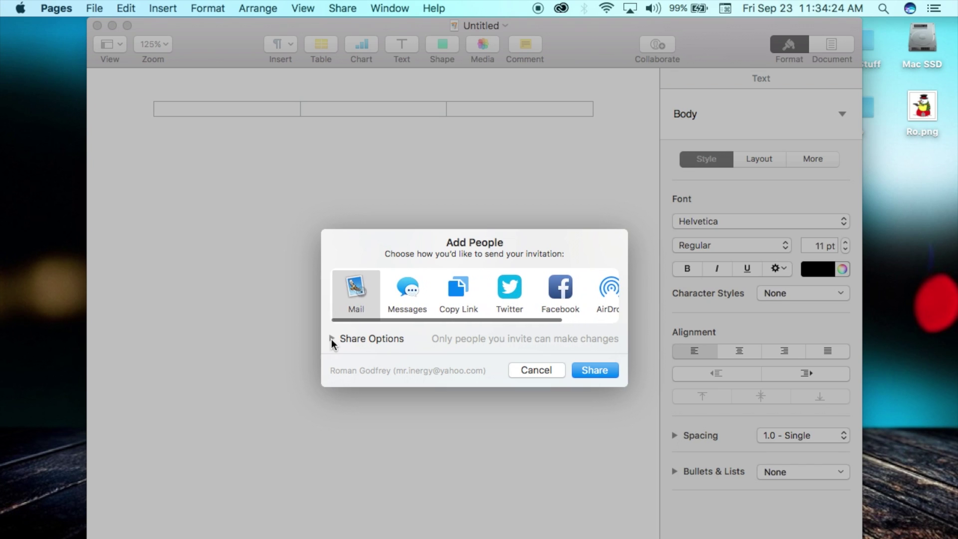
{"action": "left_click", "coordinate": [332, 339]}
{"action": "left_click", "coordinate": [334, 316]}
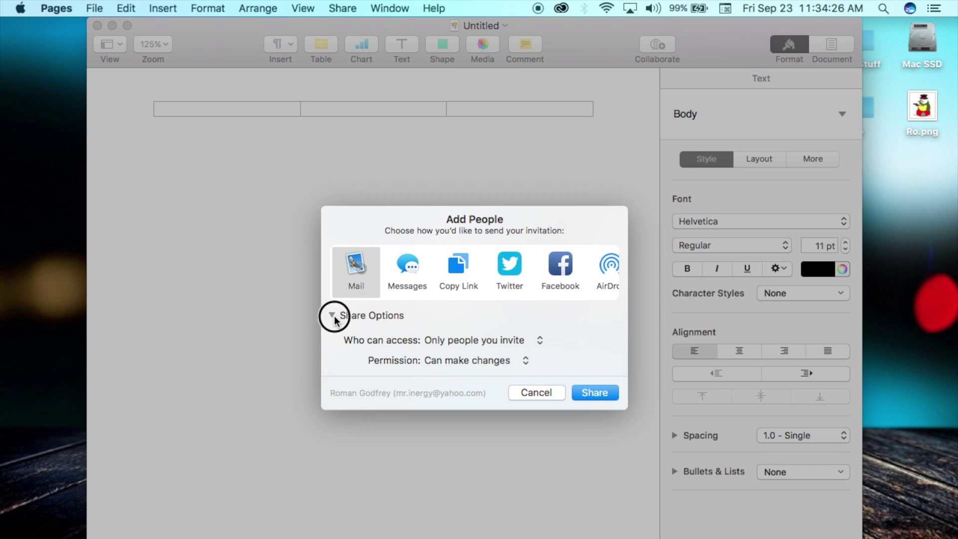
{"action": "left_click", "coordinate": [330, 339]}
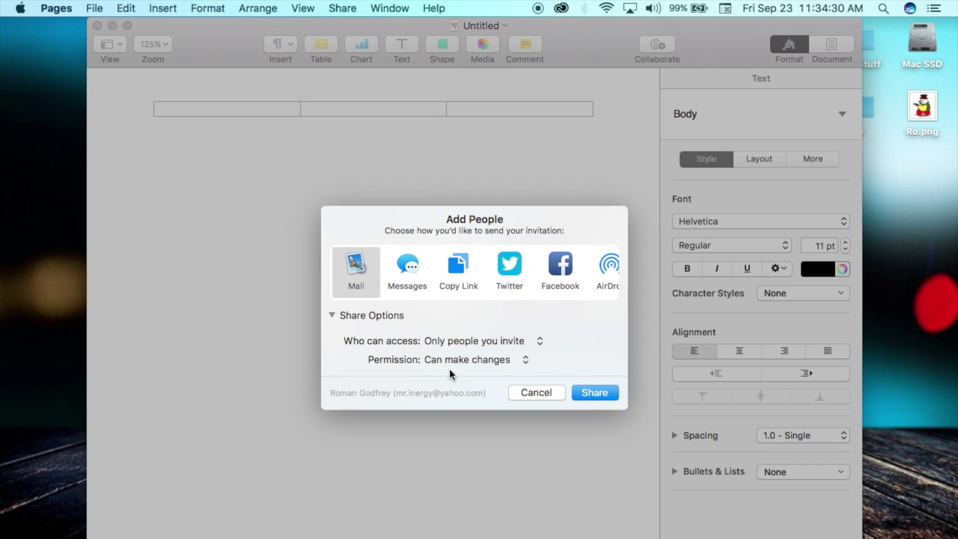
Keep 'Only people you invite' with 'Can make changes' and share the invitation
{"action": "left_click", "coordinate": [509, 362]}
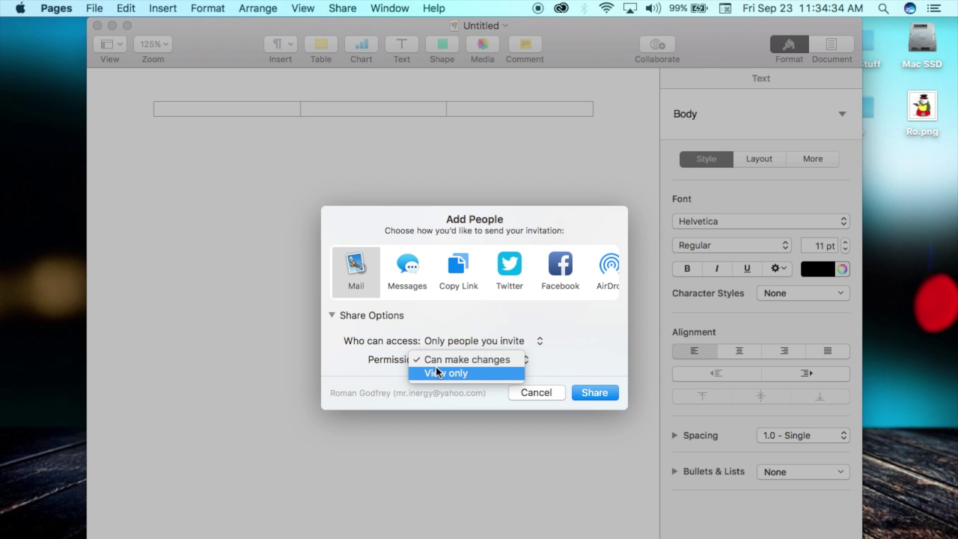
{"action": "left_click", "coordinate": [371, 380]}
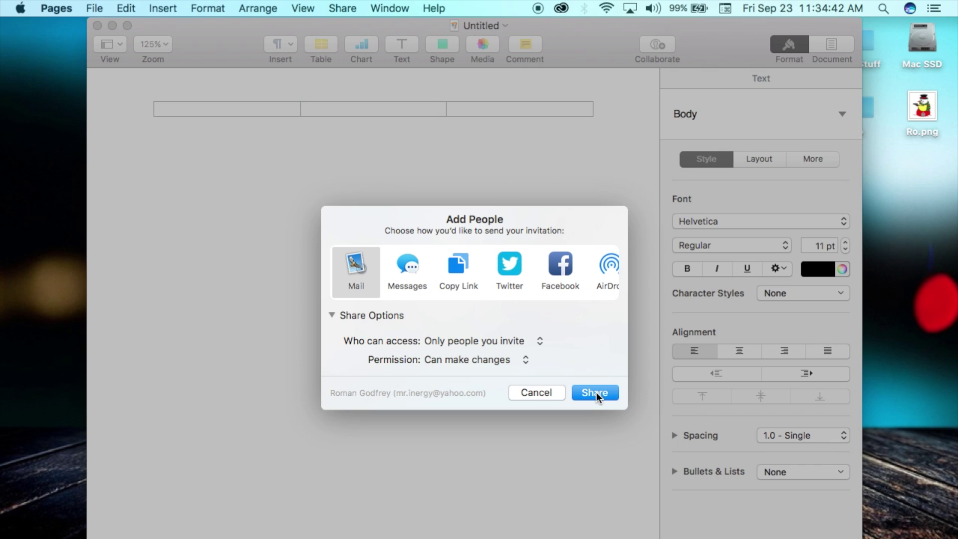
{"action": "left_click", "coordinate": [544, 393]}
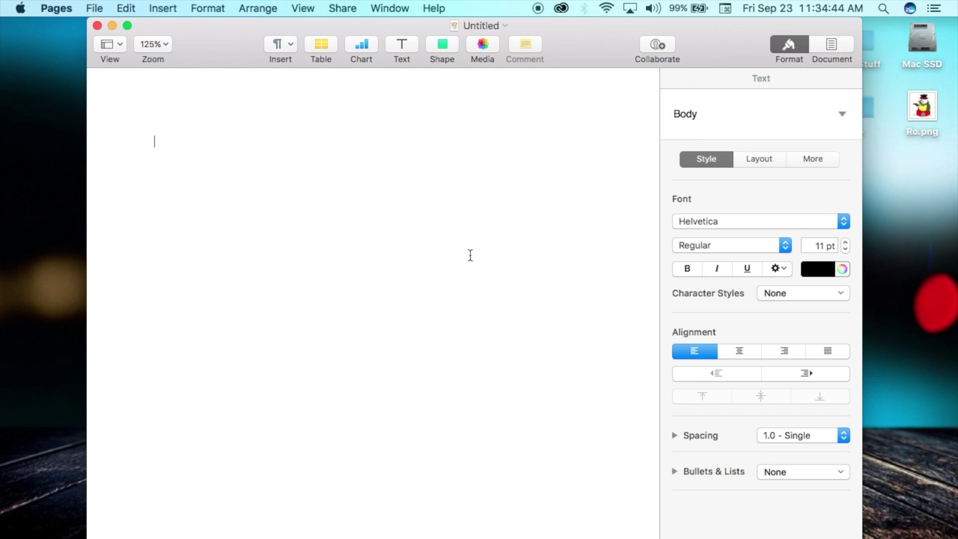